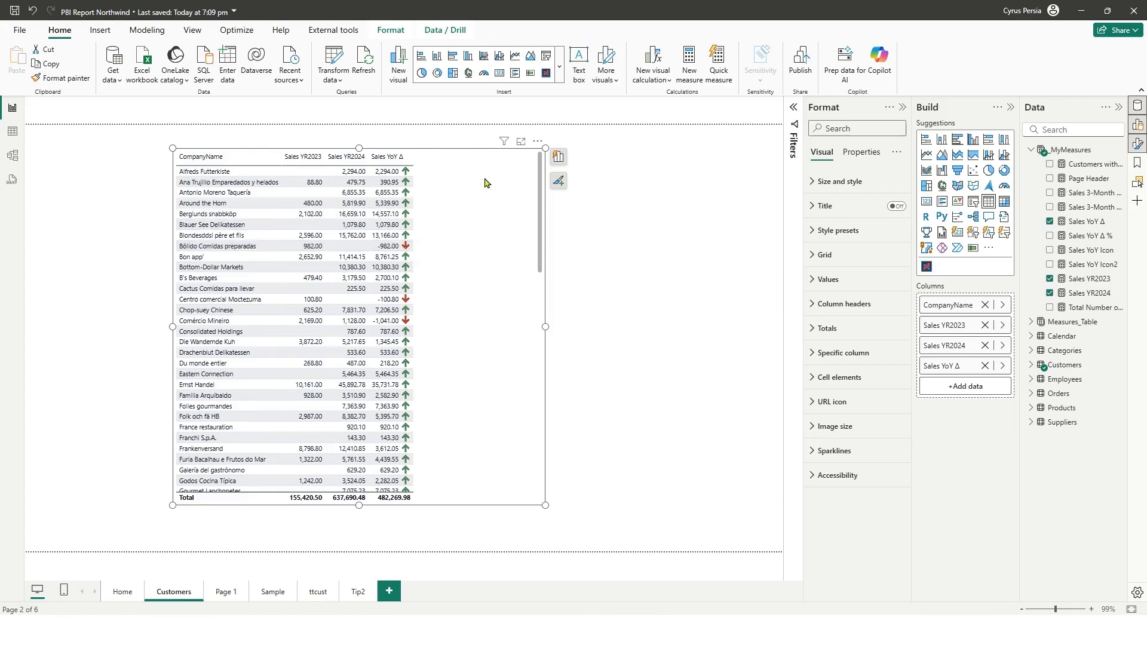
Open the icon conditional formatting settings for the Sales YoY Δ column of the table on Page 1
click(226, 592)
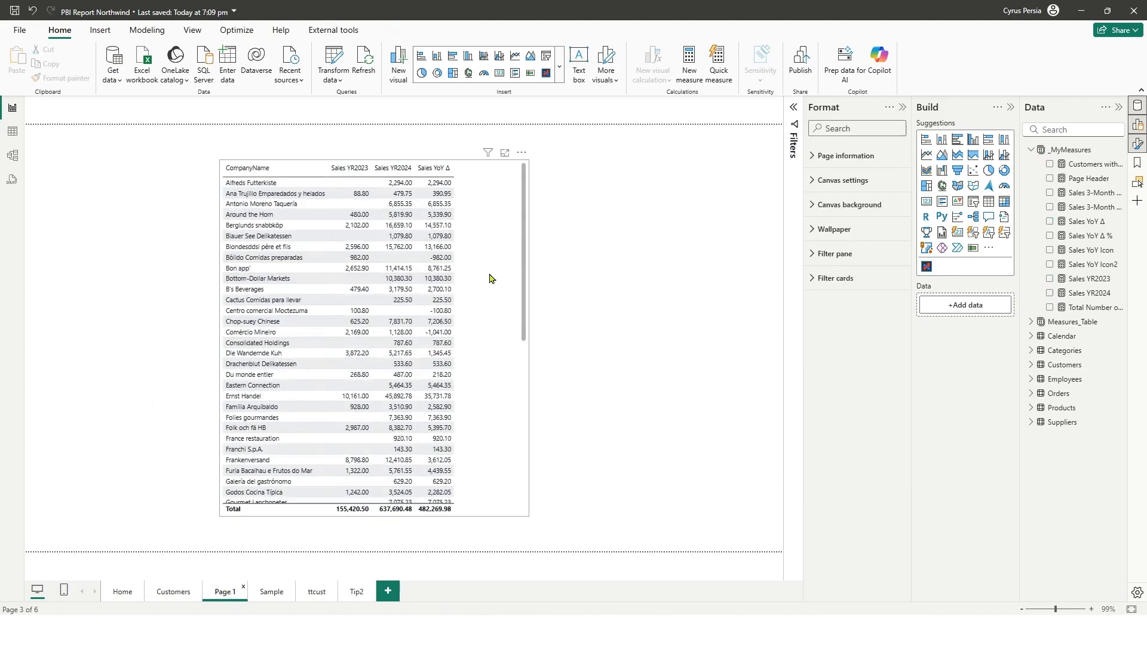
click(490, 240)
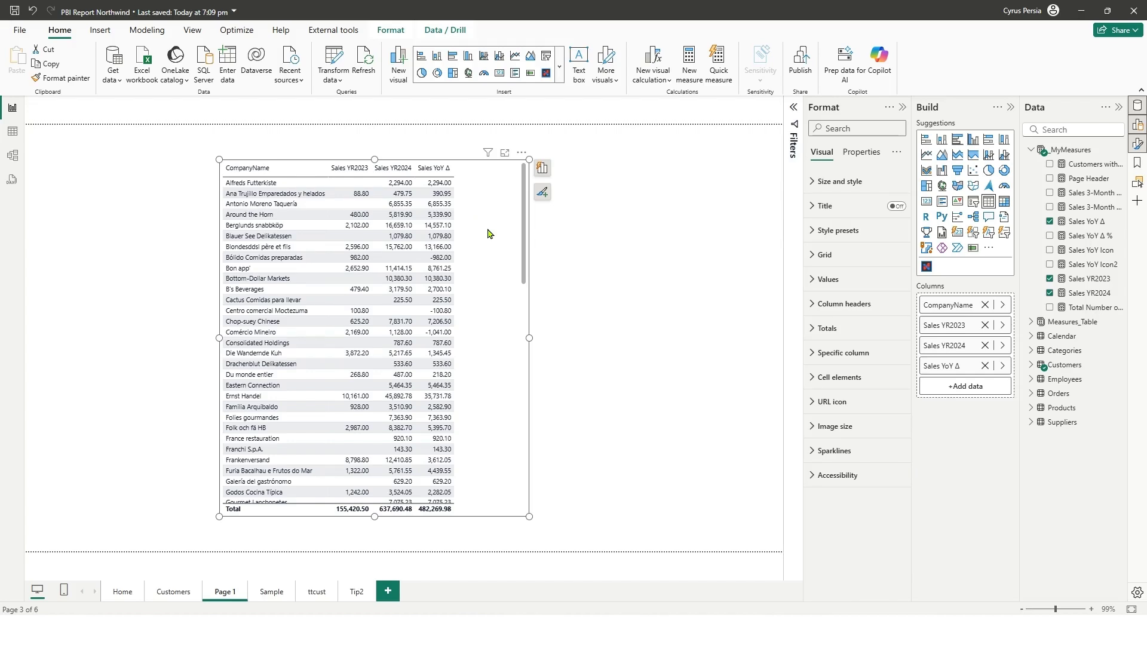
right_click(944, 373)
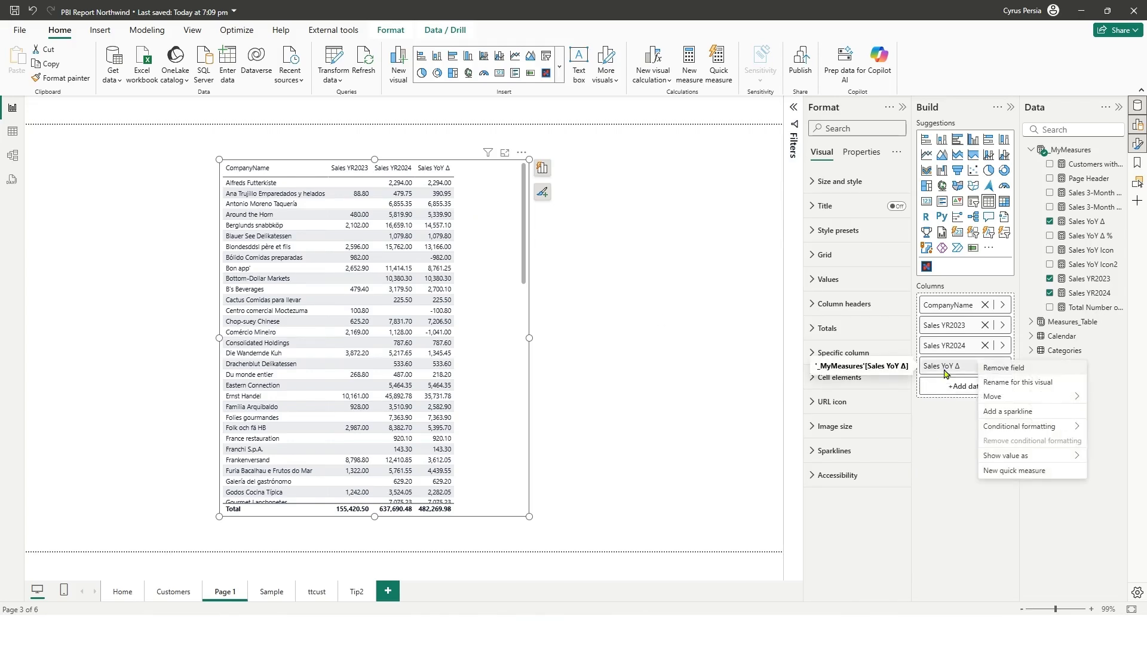
mouse_move(1001, 432)
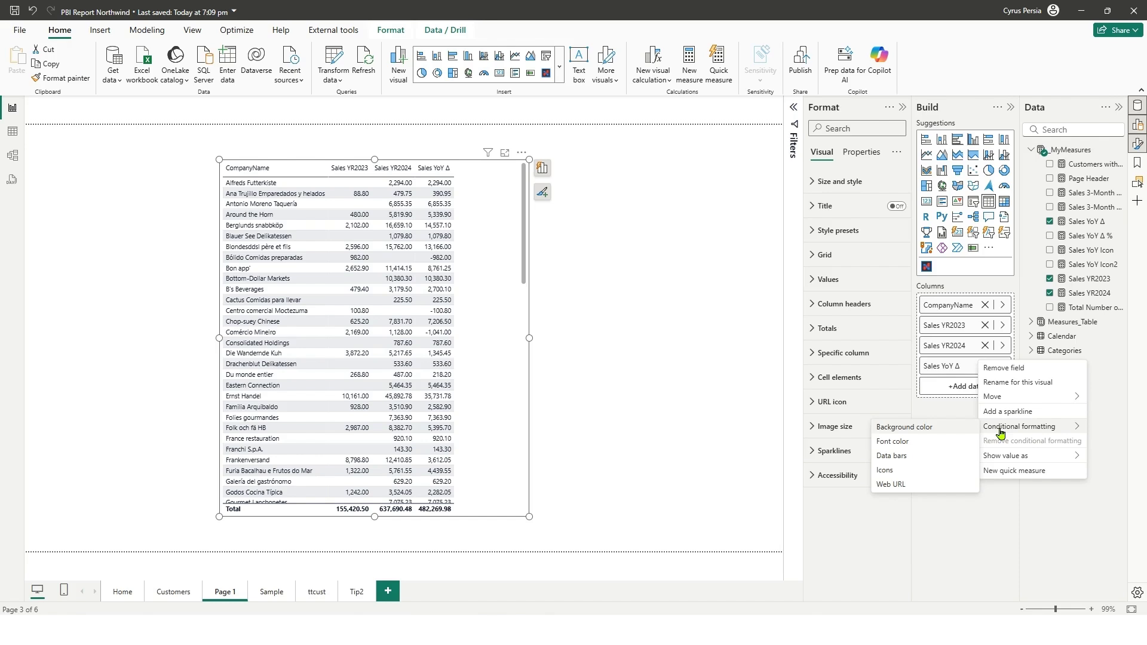
click(886, 471)
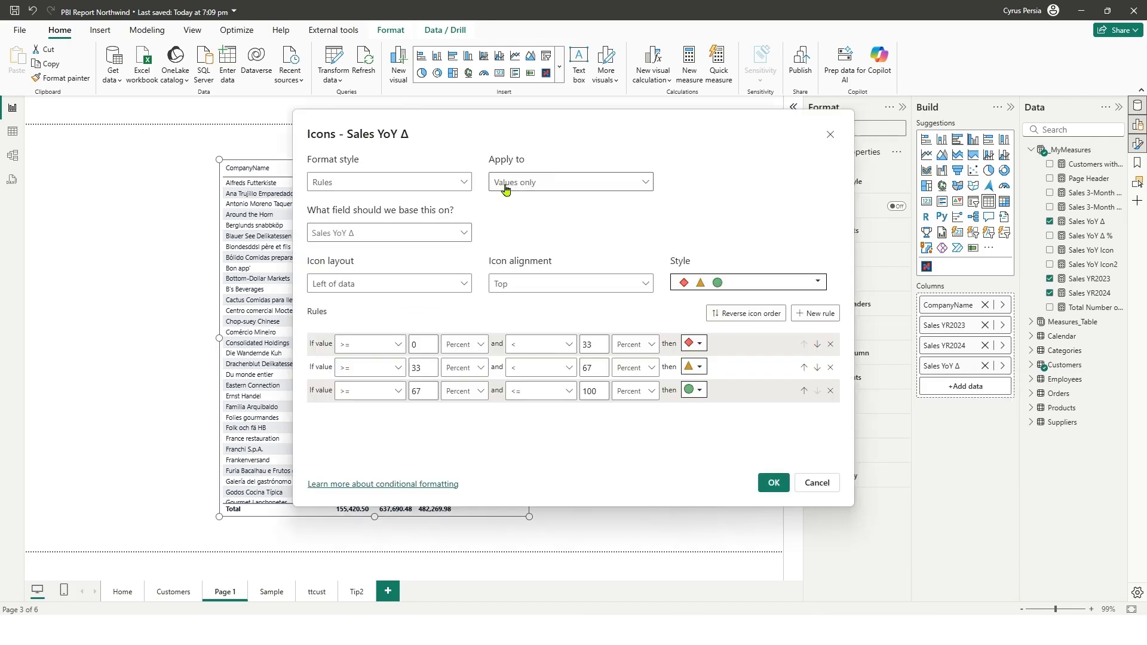
click(463, 183)
click(463, 183)
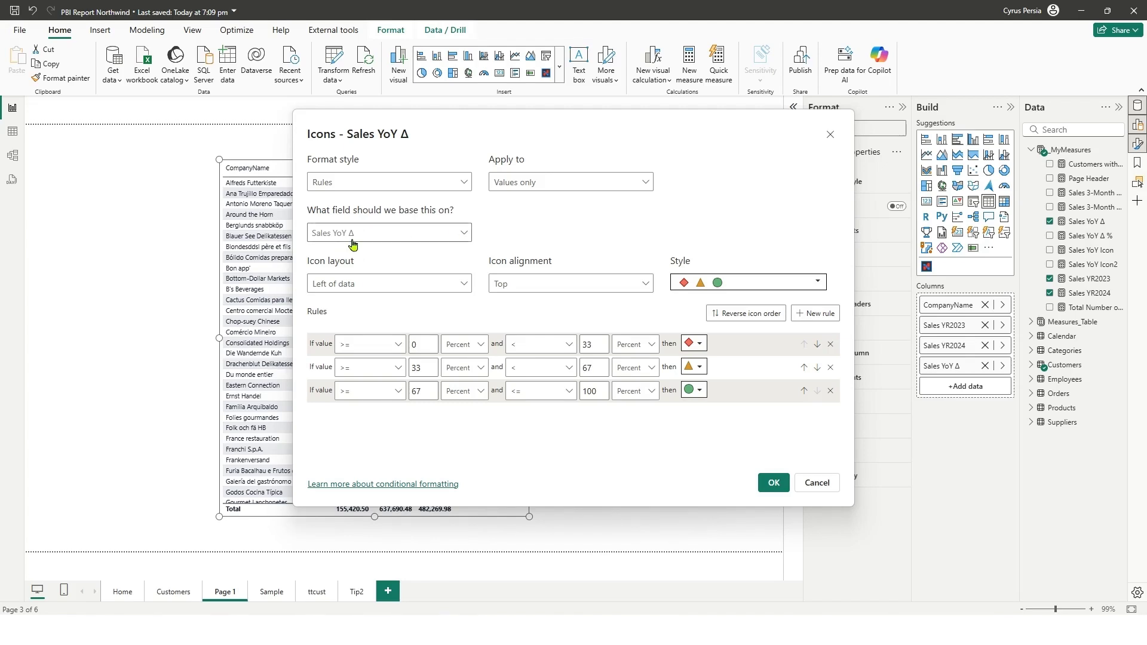
Set the icon layout to Right of data, the alignment to Middle, and the style to the four coloured arrows
click(405, 288)
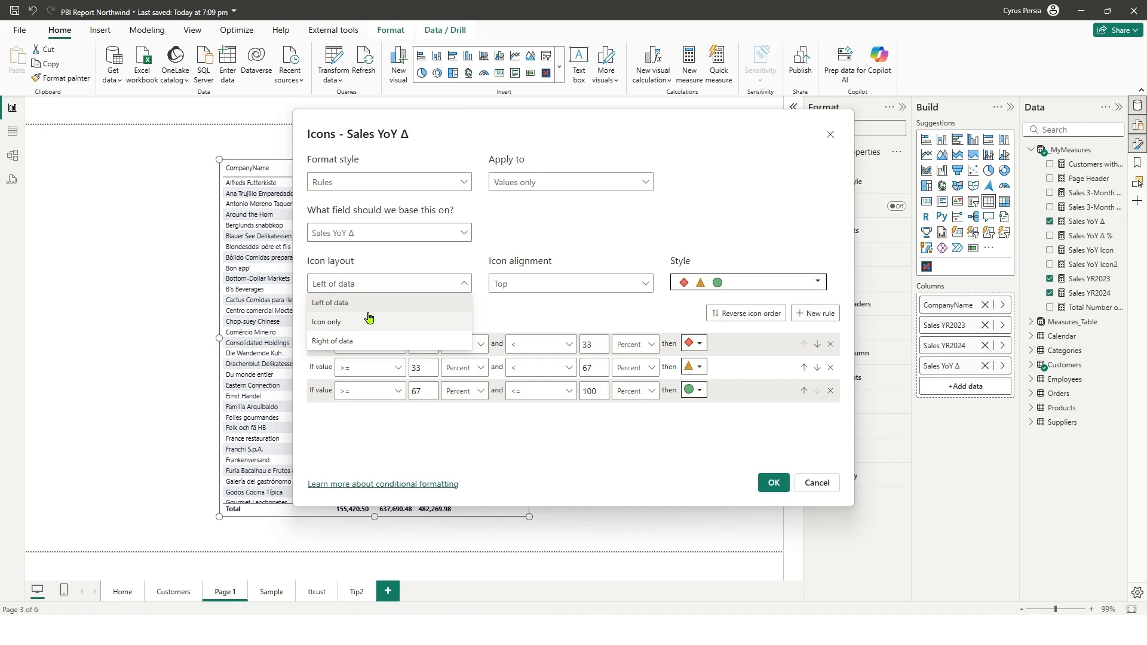
click(359, 343)
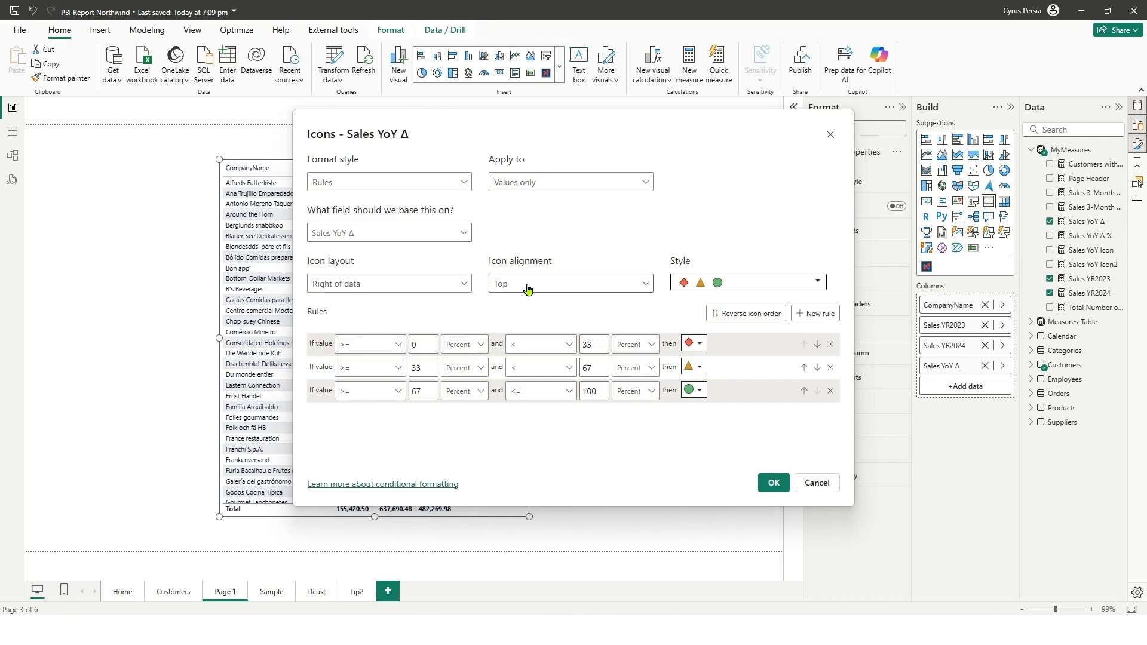
click(529, 287)
click(507, 323)
click(817, 285)
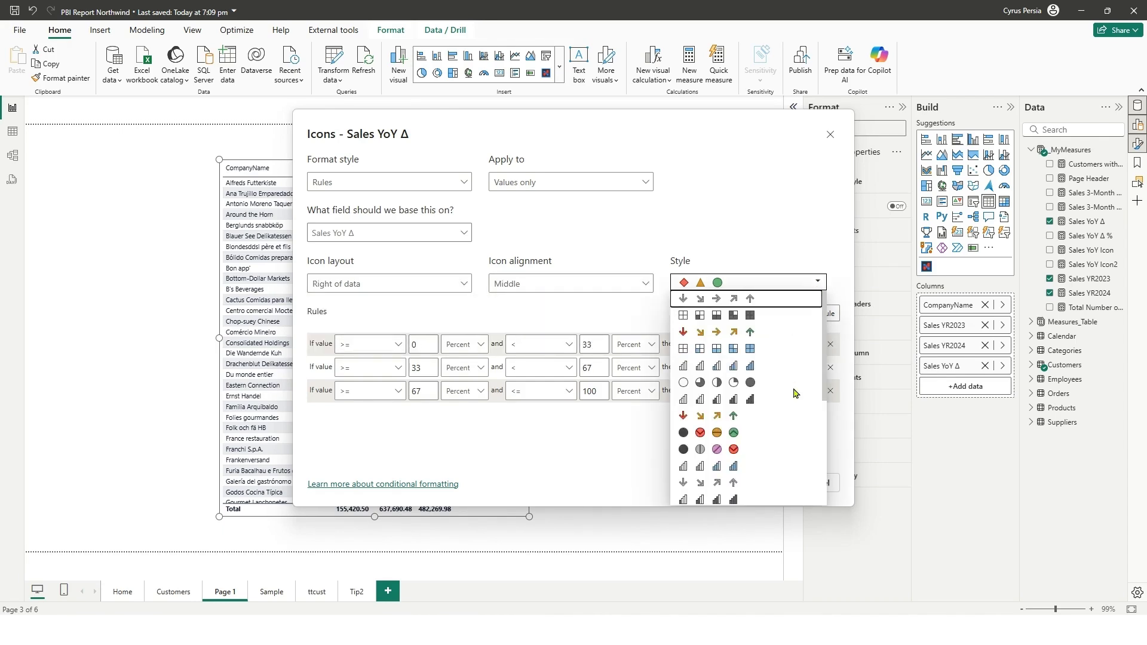
click(733, 417)
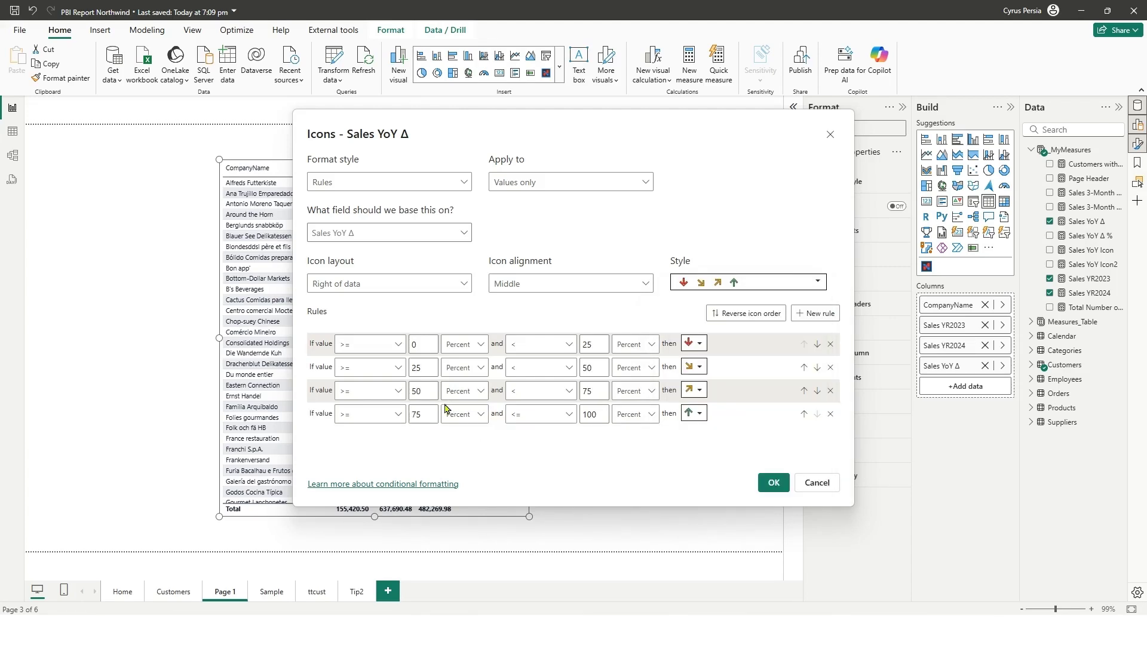
Set the first rule to > 0 Number and < Max Number, and reverse the icon order so it uses the green up arrow
click(399, 348)
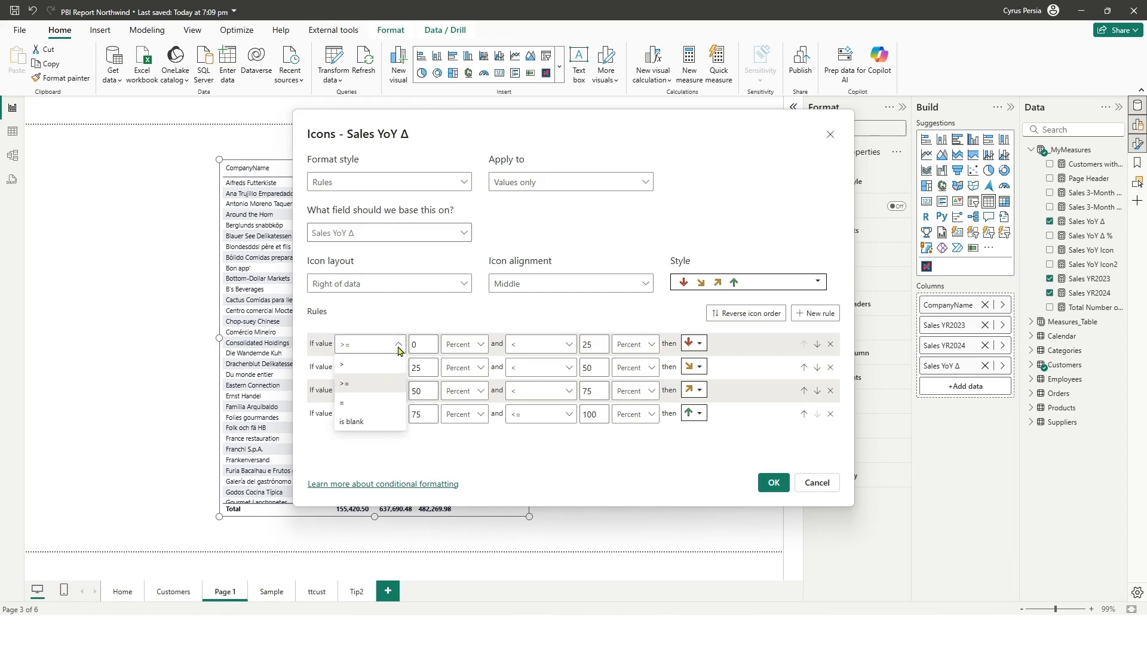
click(385, 374)
click(473, 351)
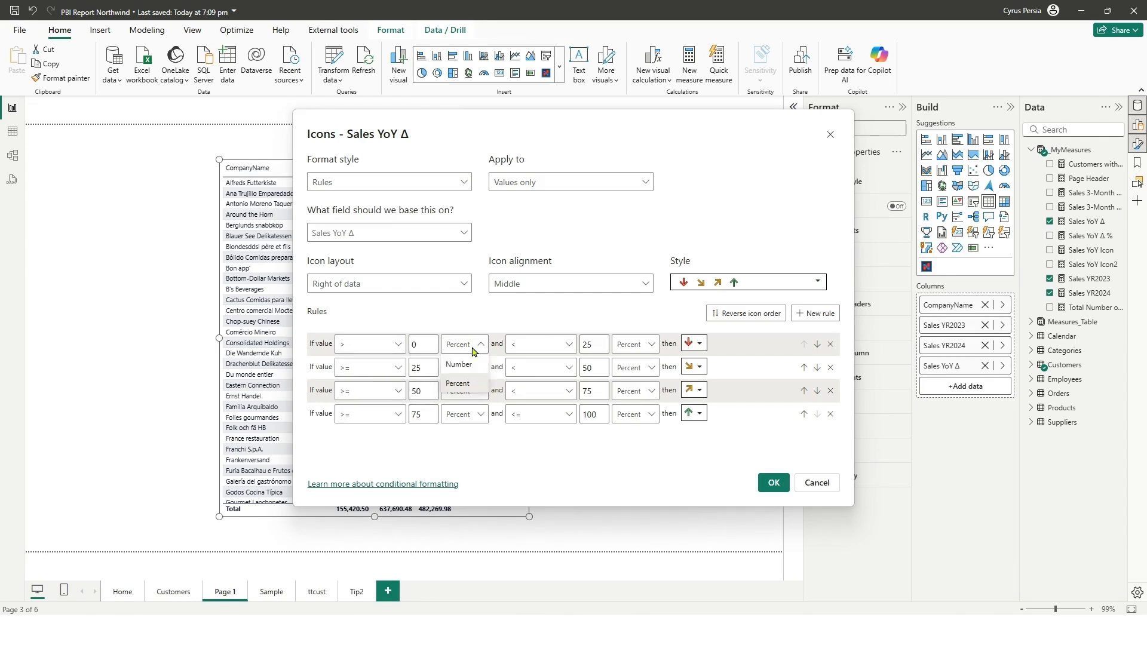
click(458, 366)
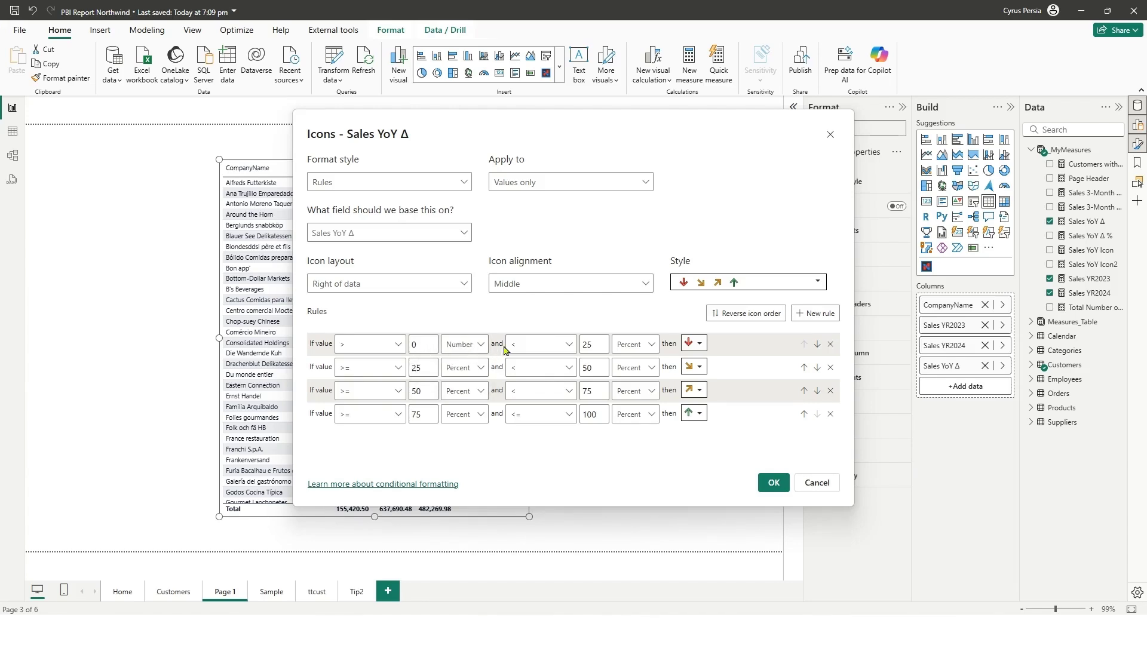
click(635, 344)
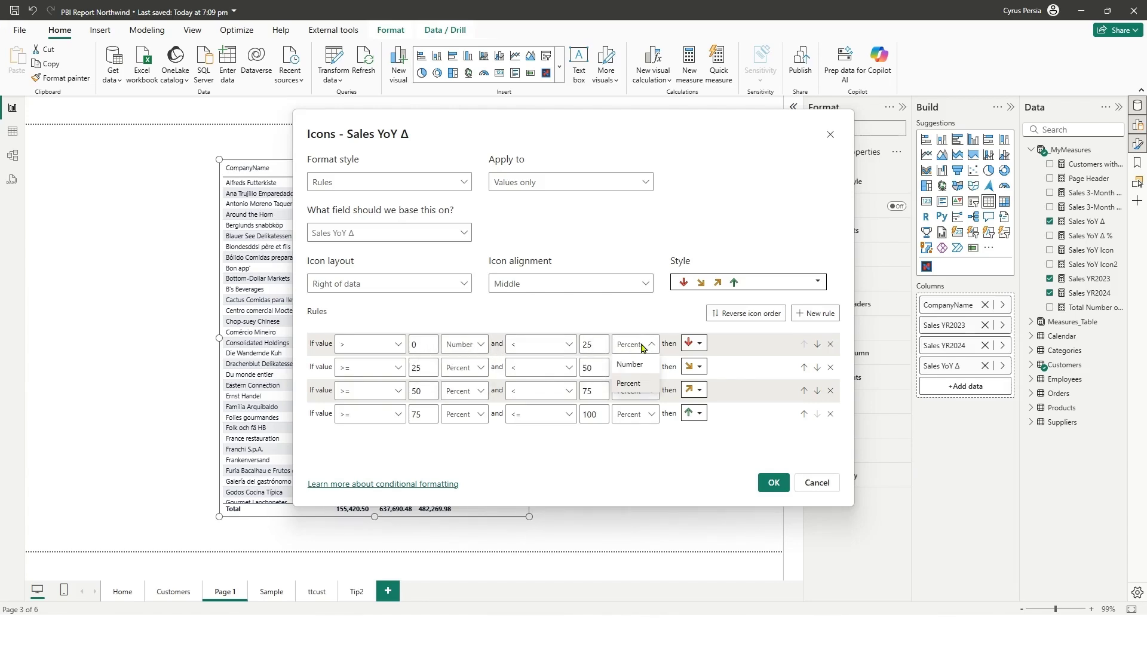
click(631, 379)
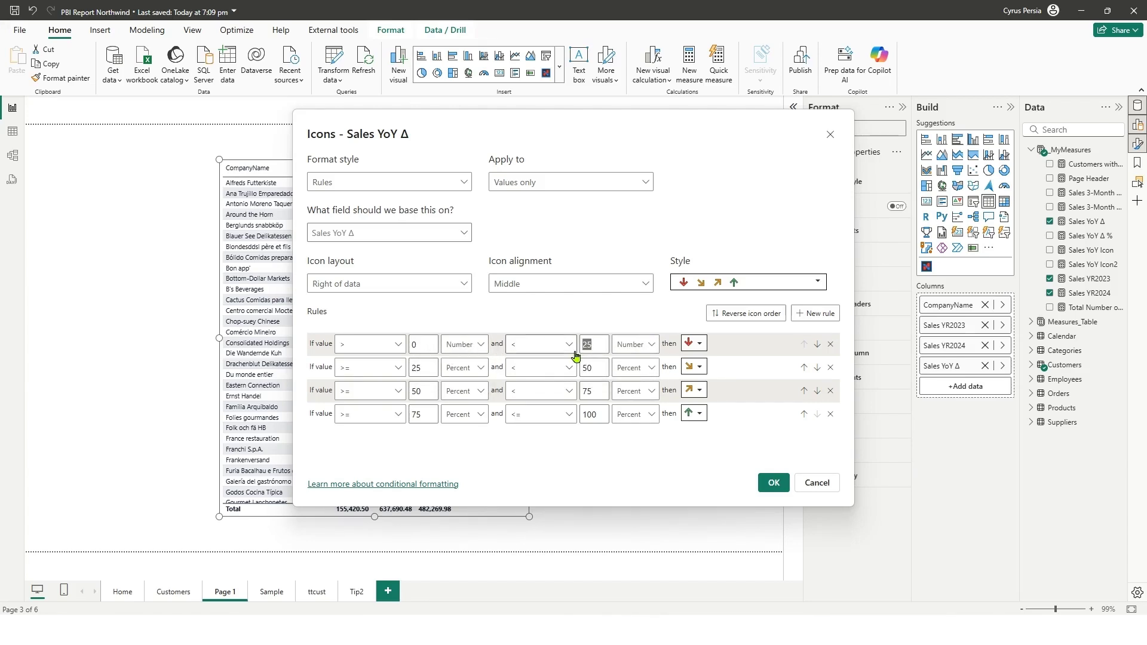
key(BackSpace)
click(739, 324)
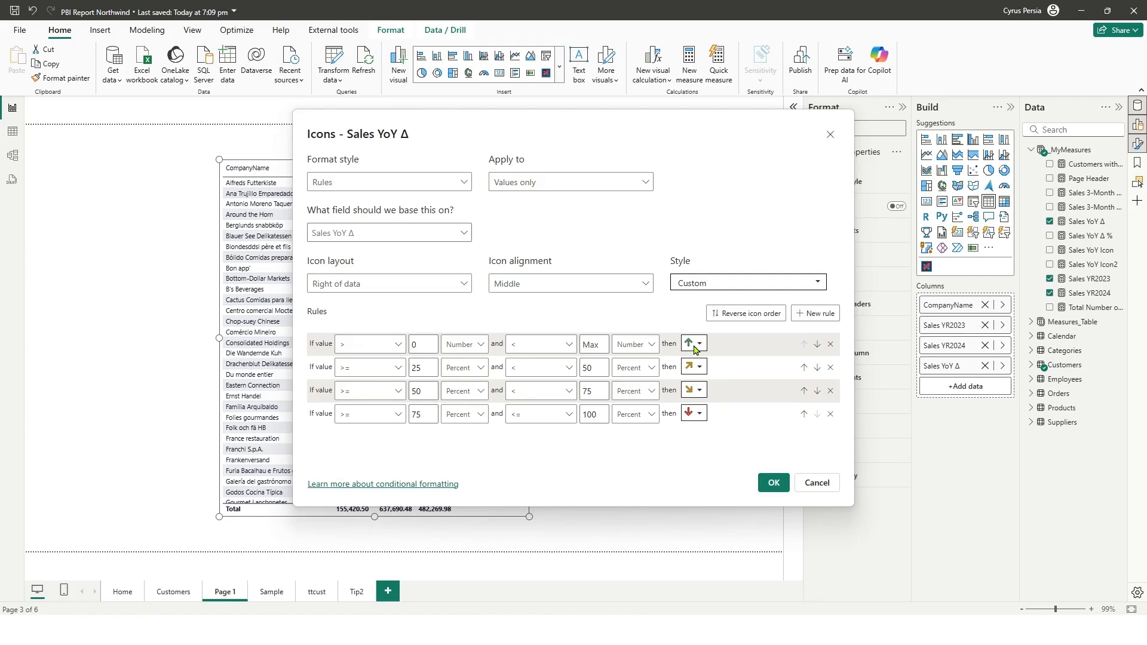
Set the second rule to = 0 Number and give it the yellow dash icon
click(398, 368)
click(366, 405)
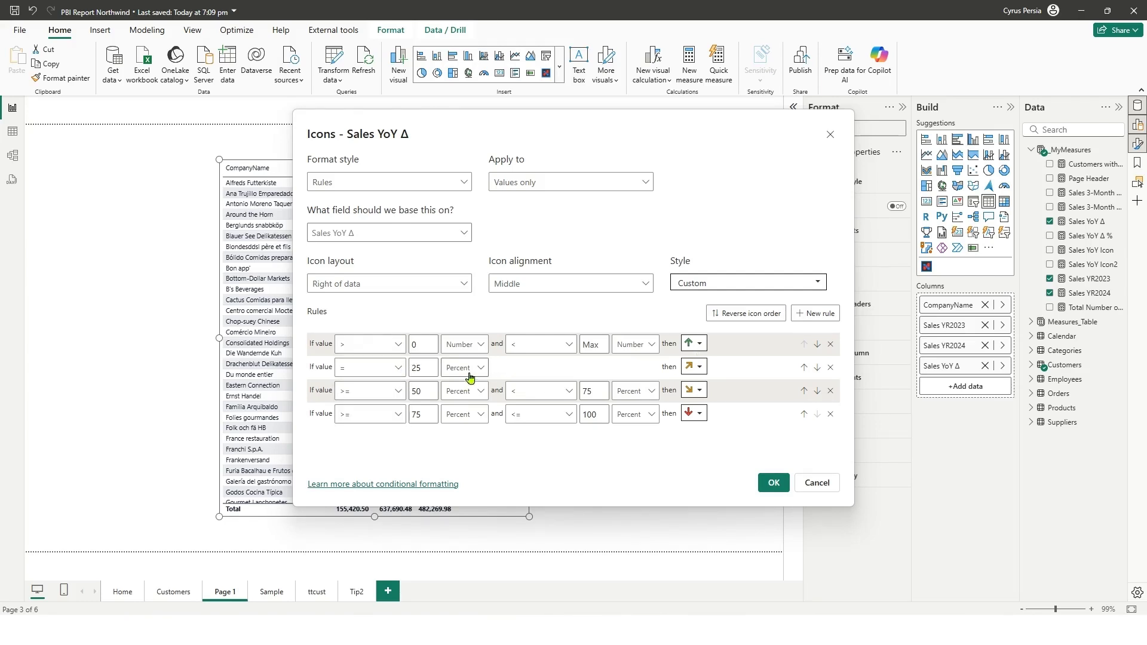
click(471, 376)
click(460, 412)
click(699, 368)
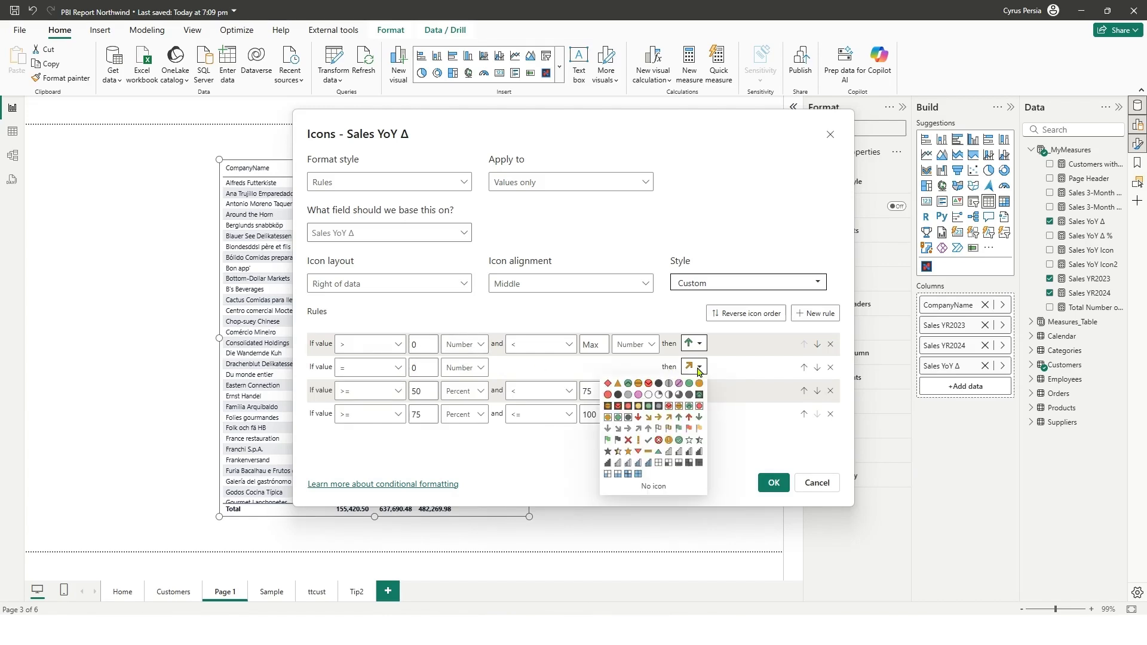
click(650, 457)
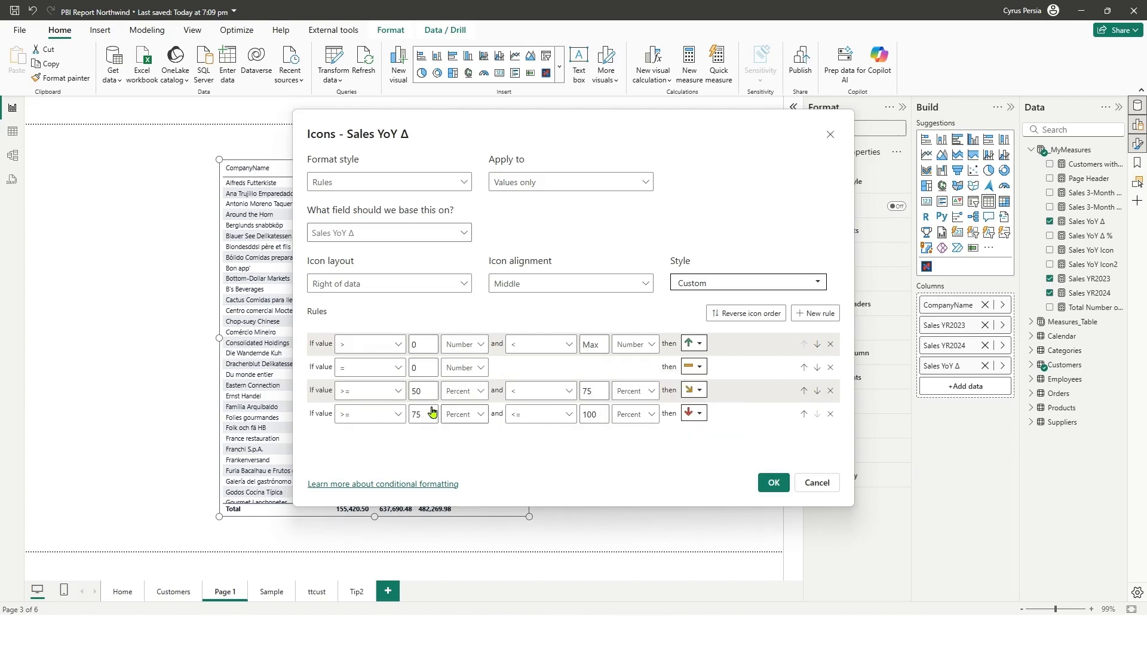
Set the third rule's range to >= Min Number and < 0 Number
click(399, 392)
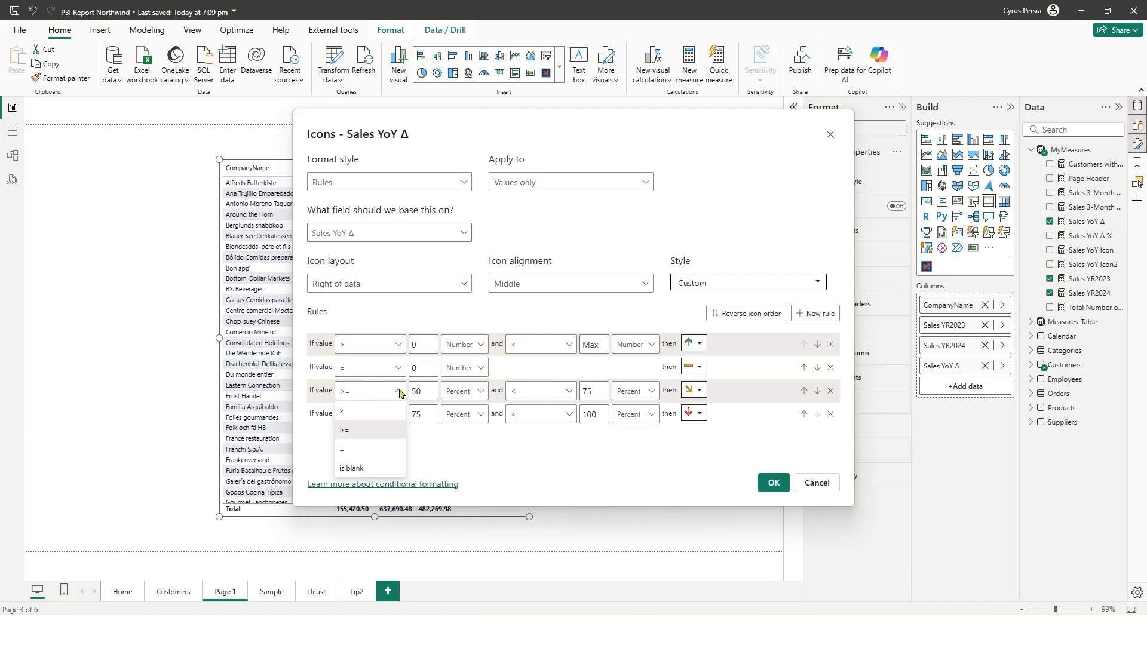
click(374, 434)
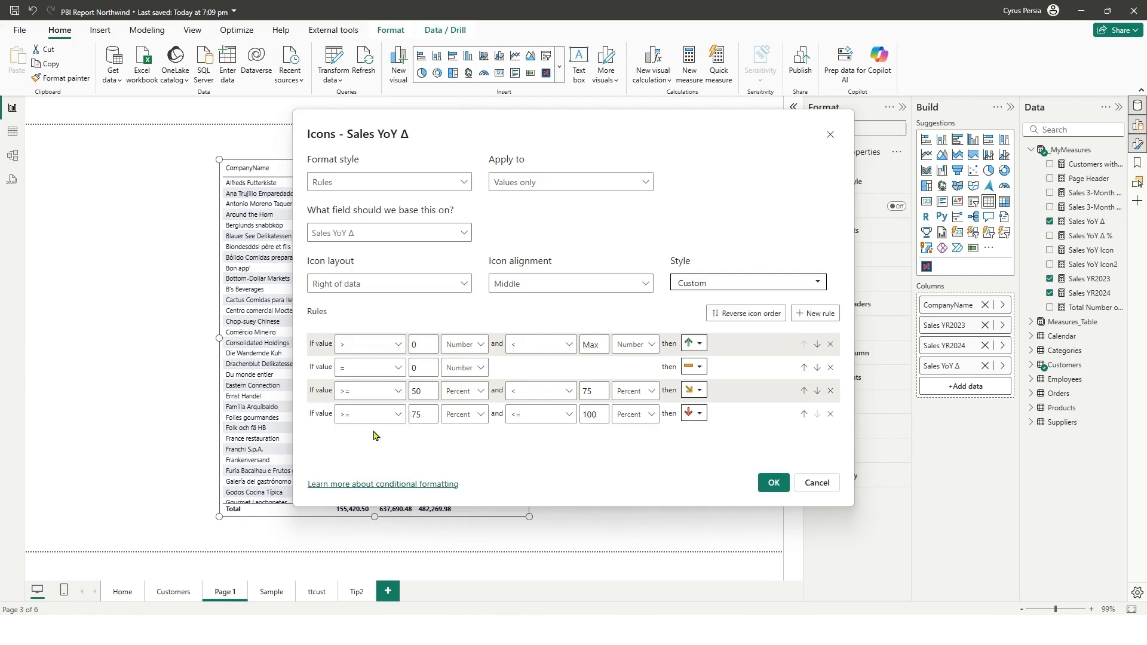
click(469, 392)
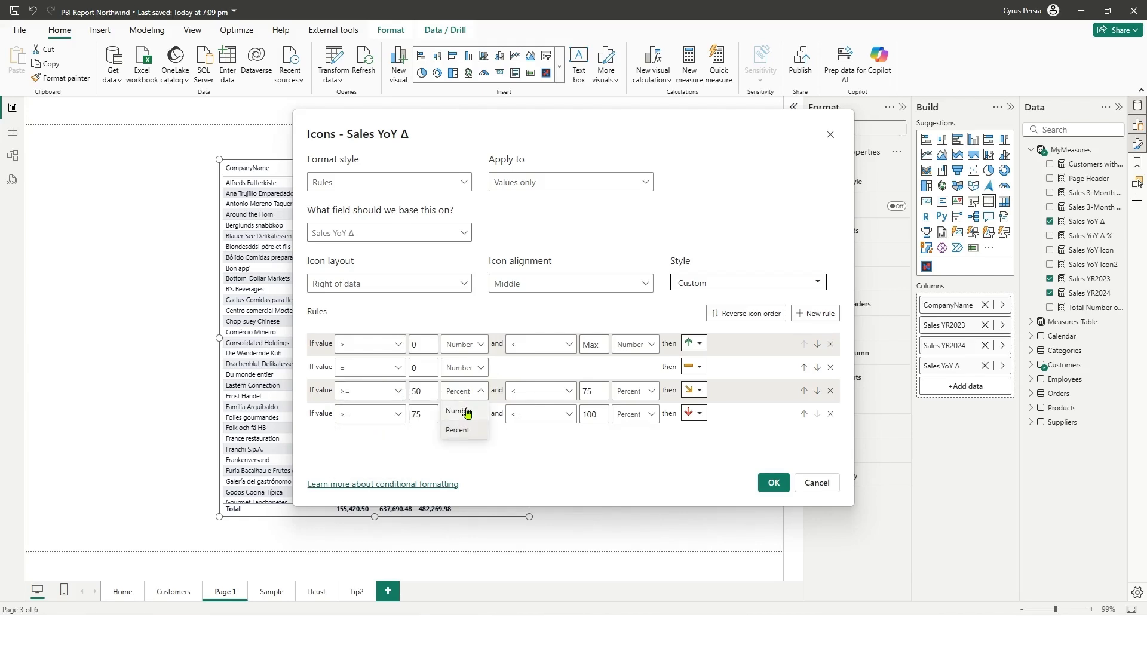
click(462, 411)
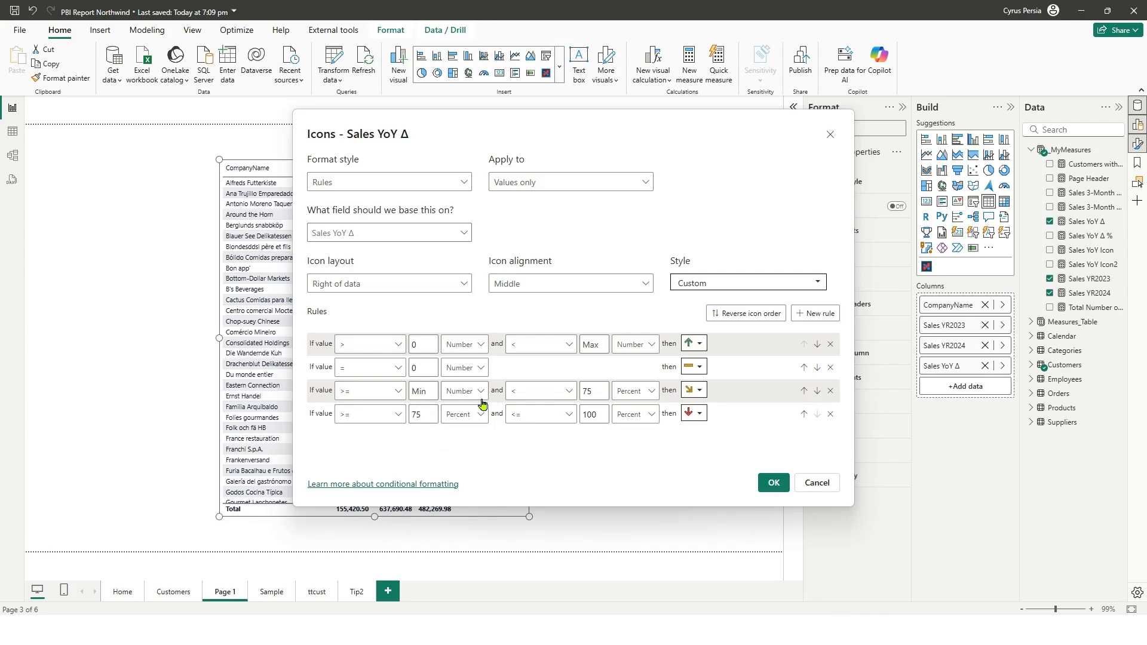
click(635, 391)
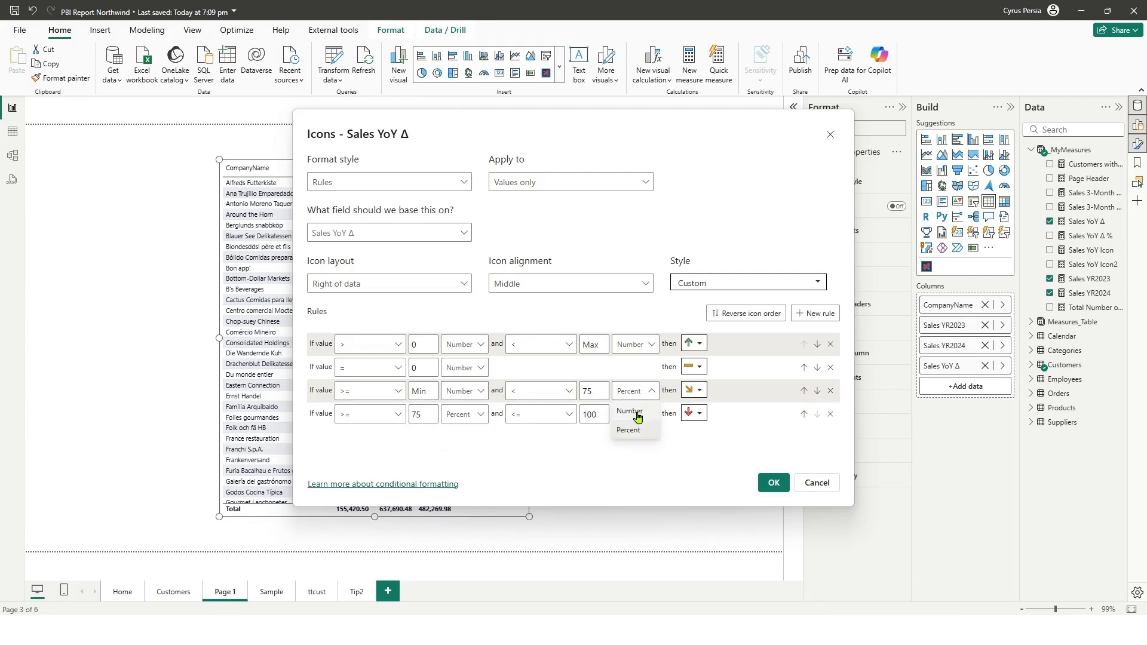
click(631, 408)
double_click(594, 392)
text(0)
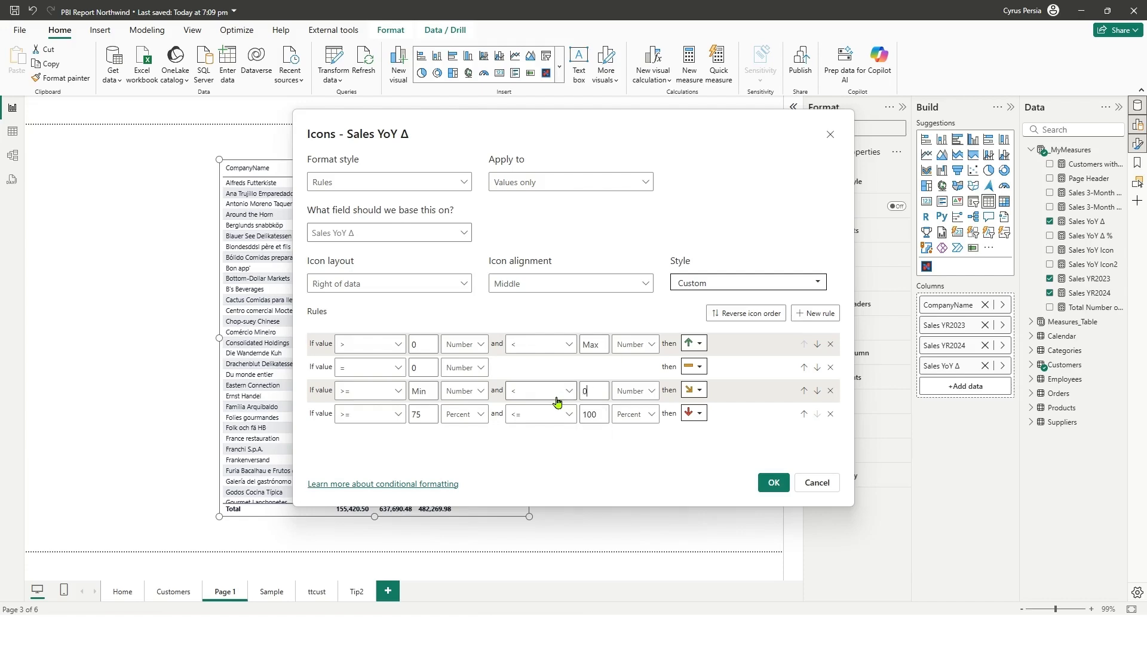
Give the third rule the red down arrow, delete the leftover fourth rule, and apply the icon formatting
click(701, 391)
click(638, 307)
click(831, 414)
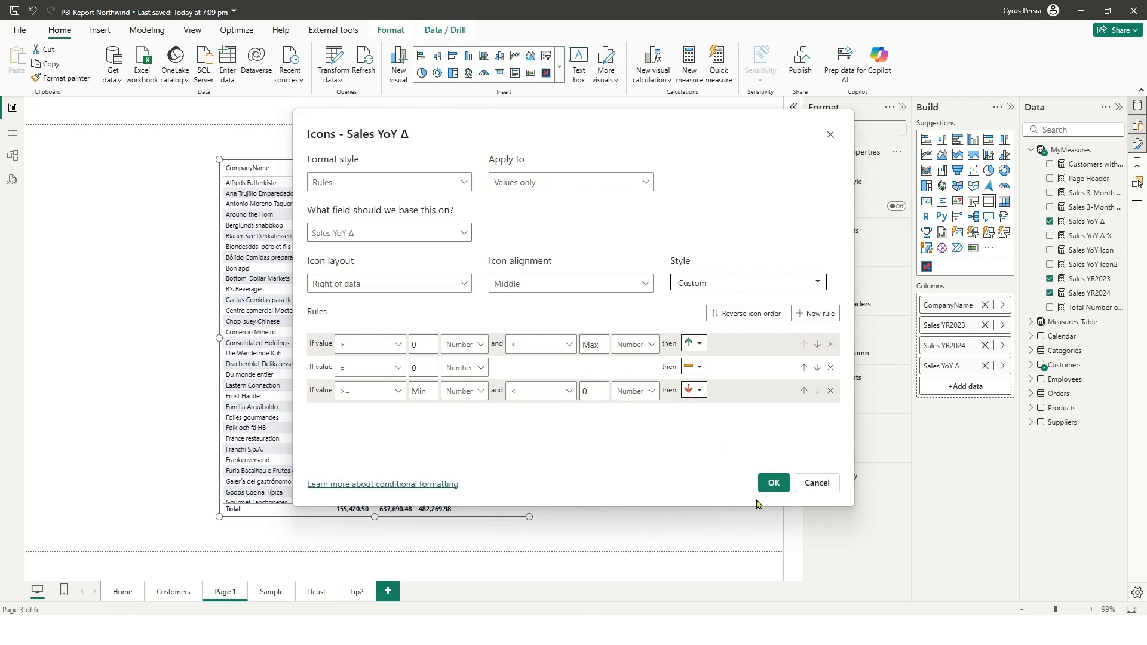
click(773, 483)
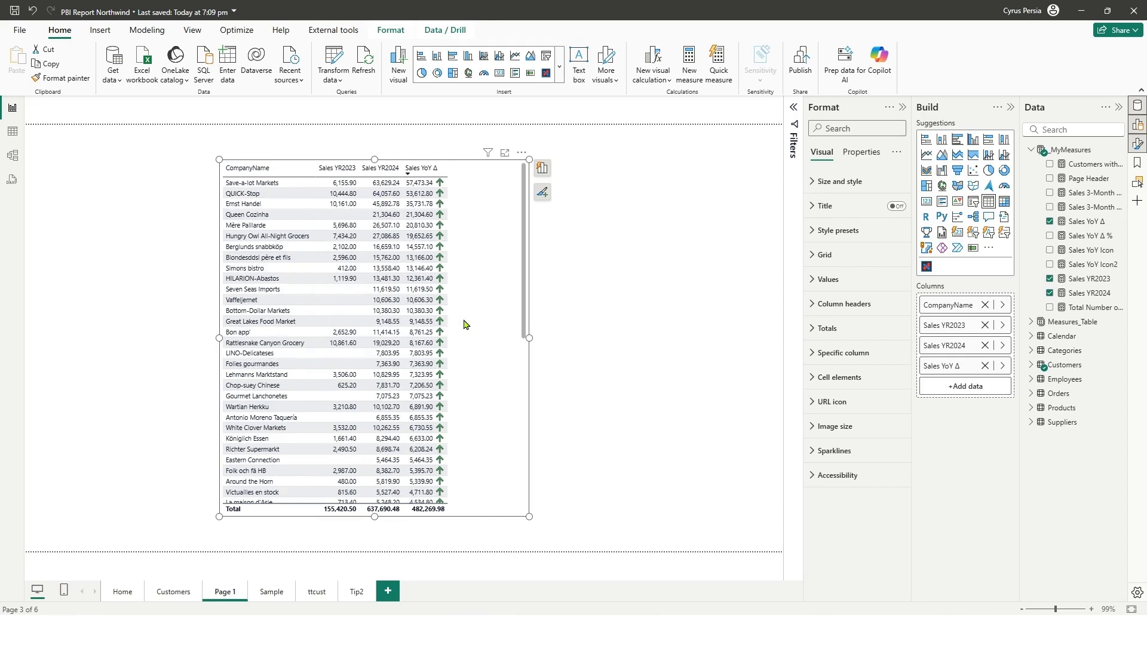
Sort the table by Sales YoY Δ in ascending order
click(423, 170)
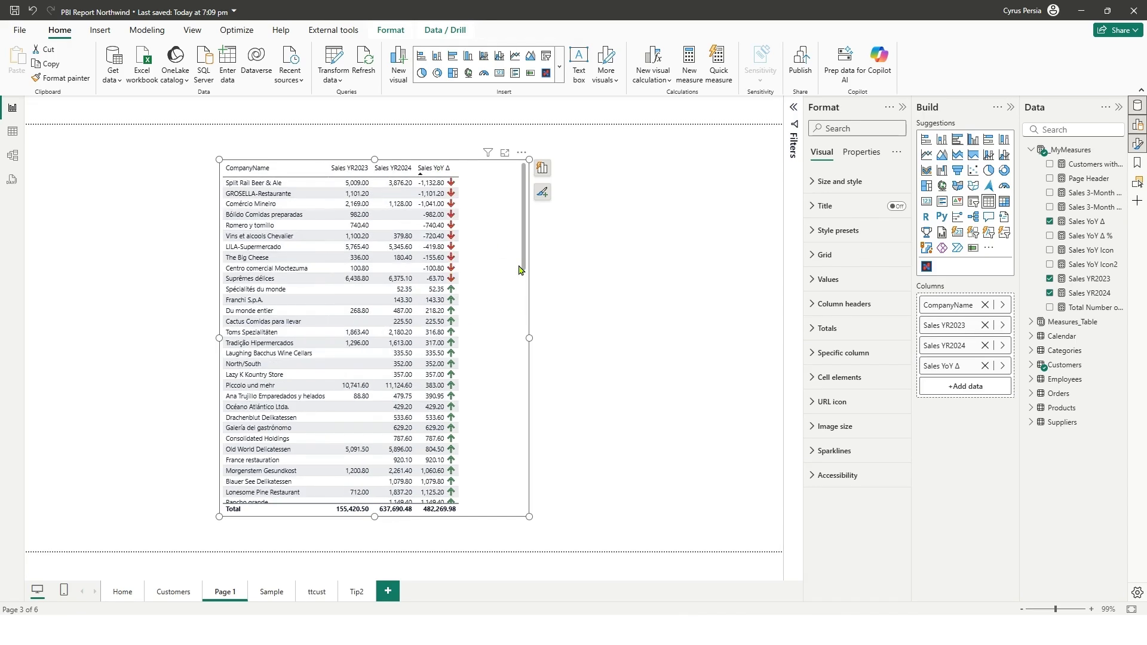